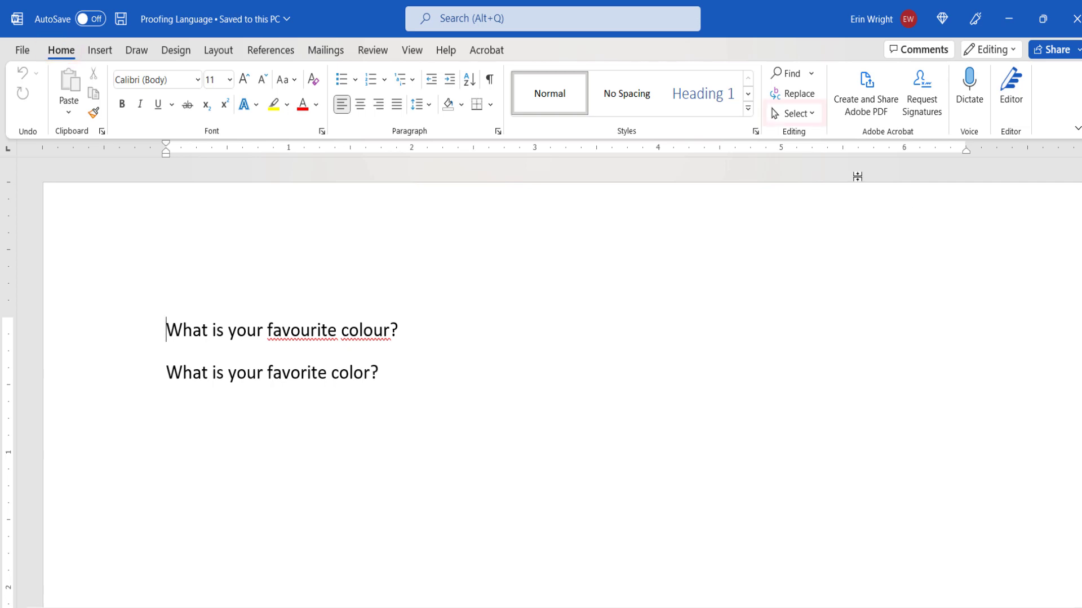
Select all the document text and bring up the Review tab's Language options.
click(814, 115)
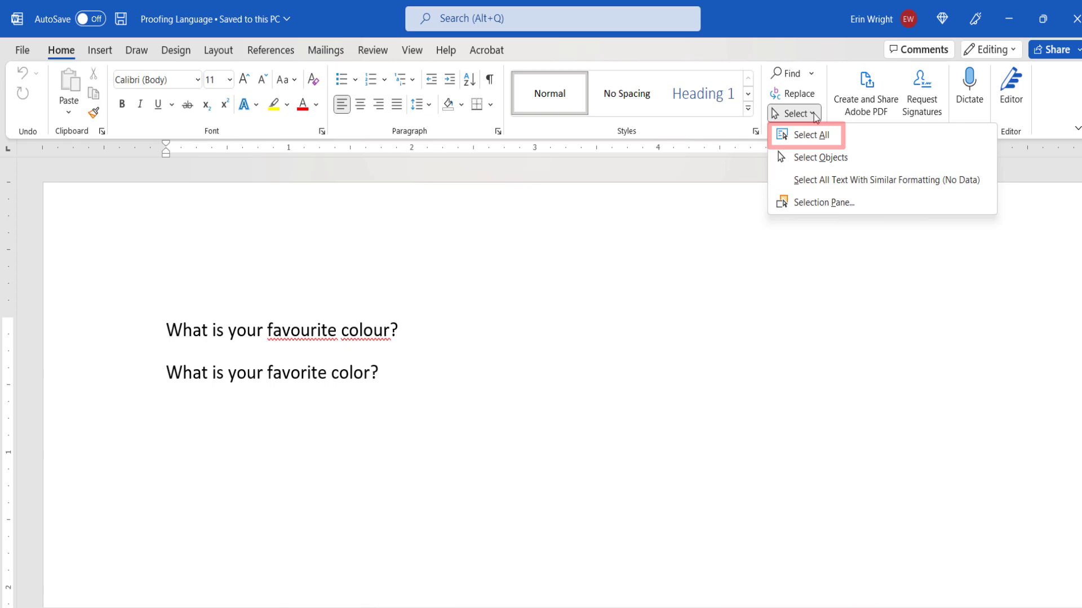
click(815, 137)
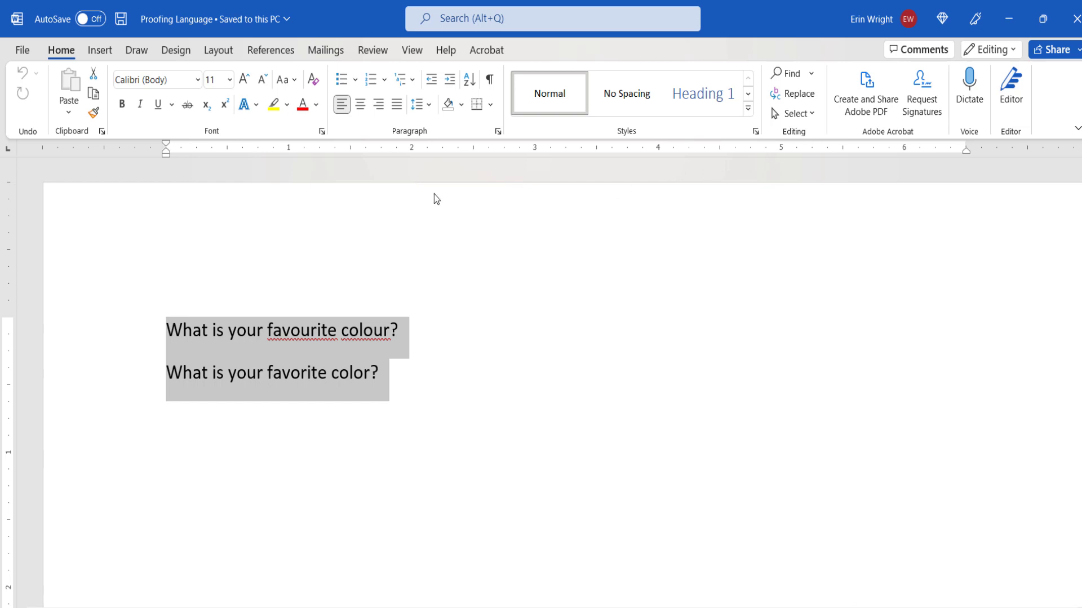
click(375, 51)
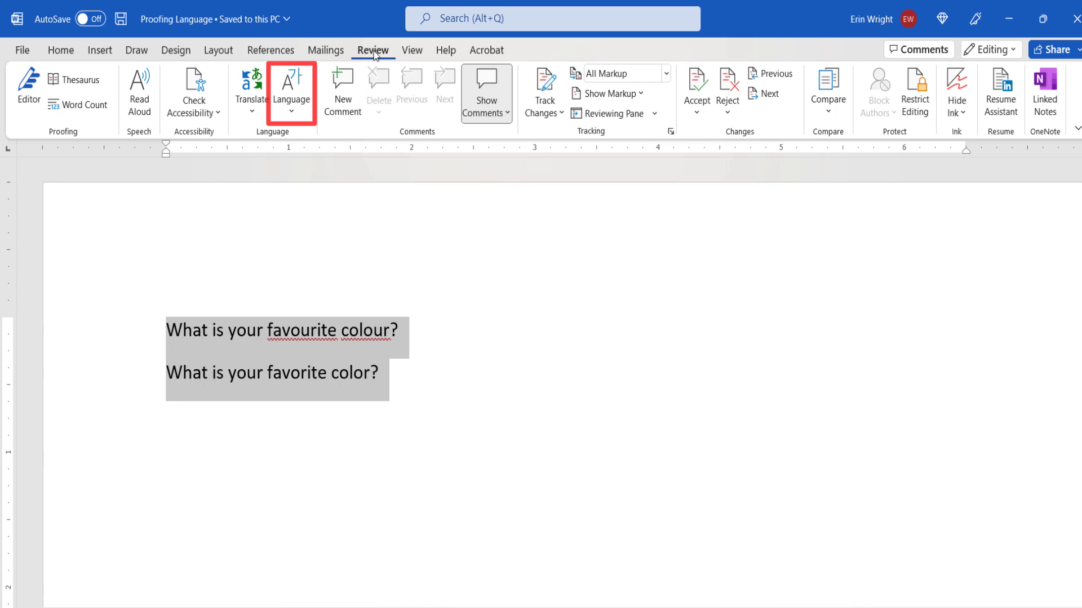
click(285, 96)
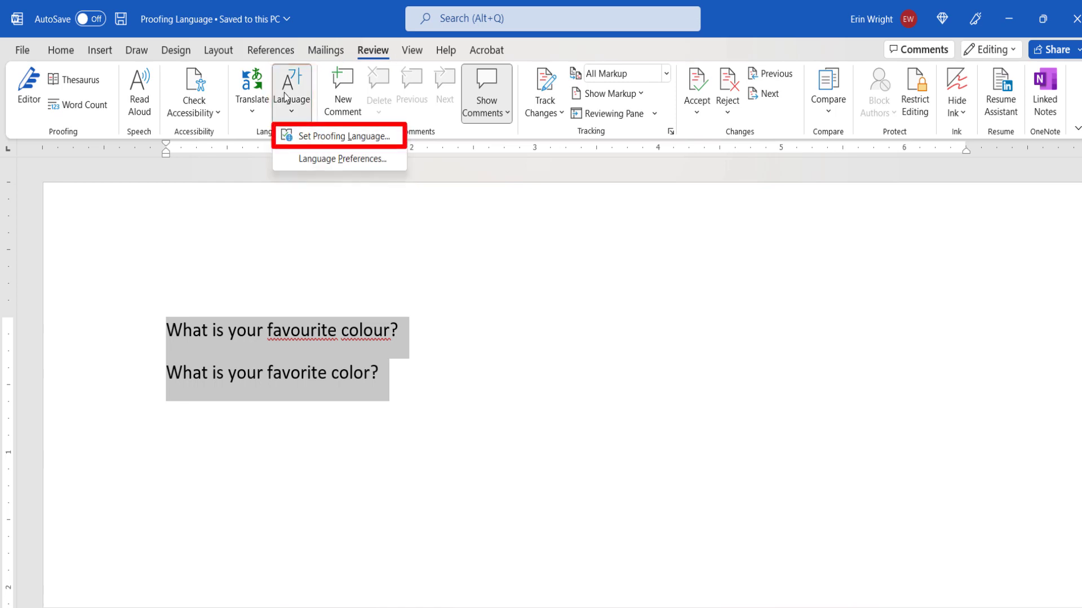
Set the text's proofing language to English (United Kingdom) with automatic detection turned off.
click(301, 136)
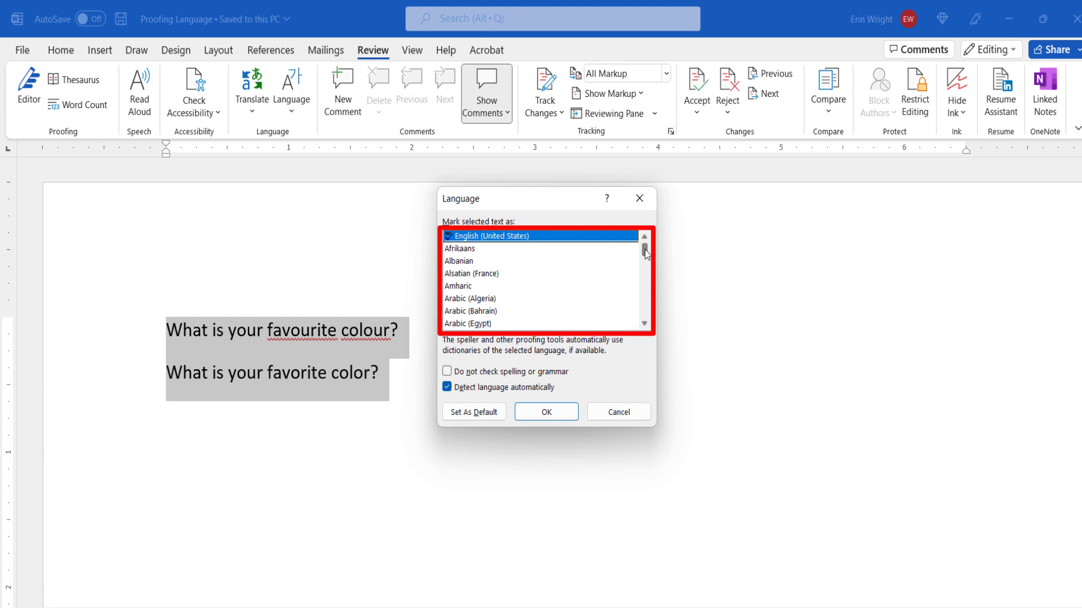
drag(645, 251, 645, 267)
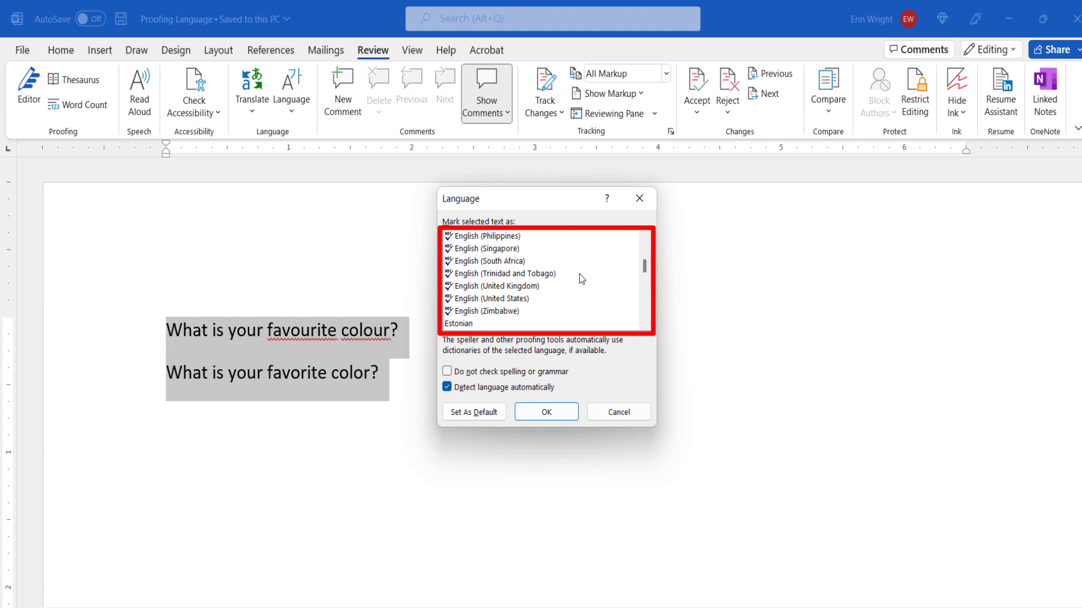
click(534, 287)
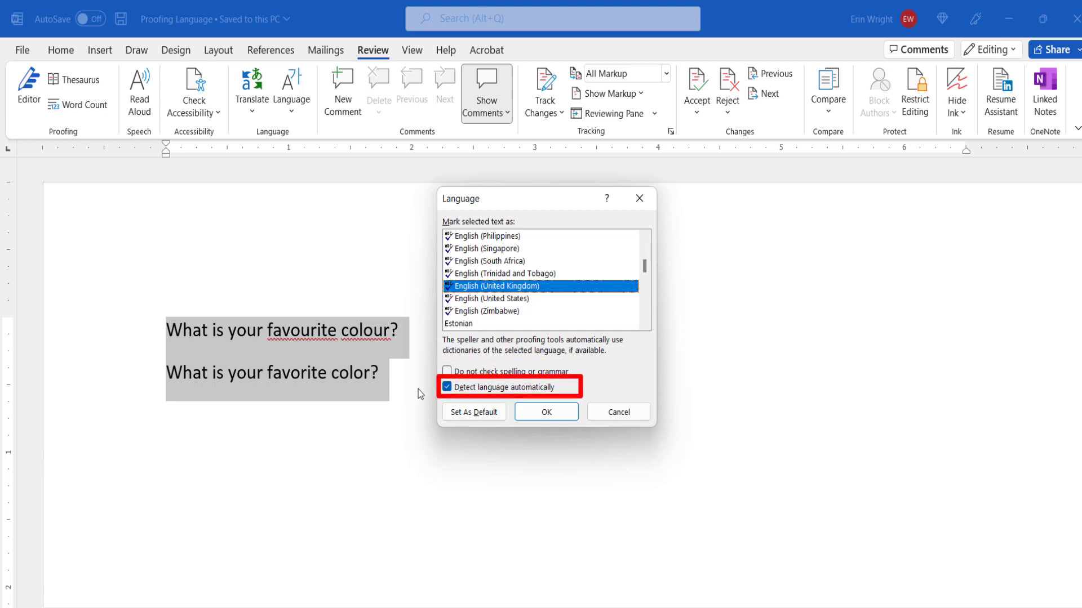
click(447, 388)
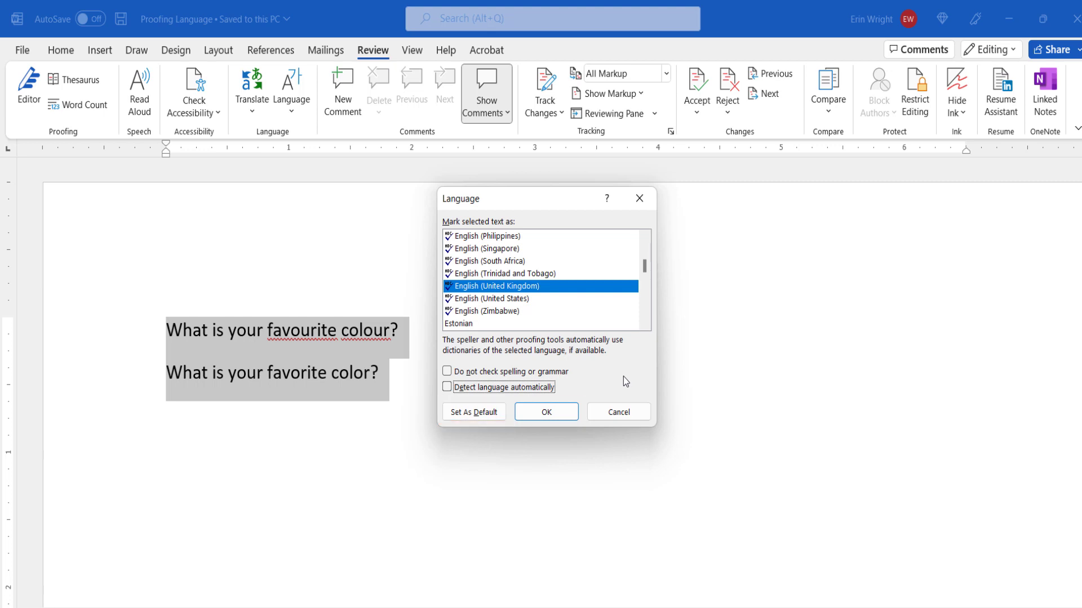
Confirm the English (United Kingdom) proofing language and deselect the text.
click(574, 412)
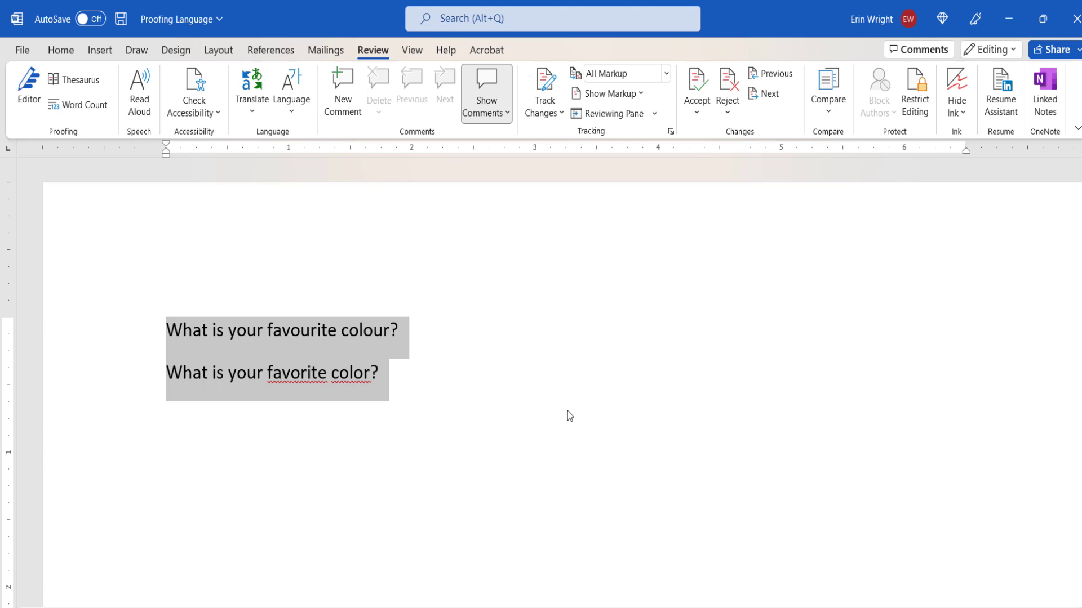
click(501, 403)
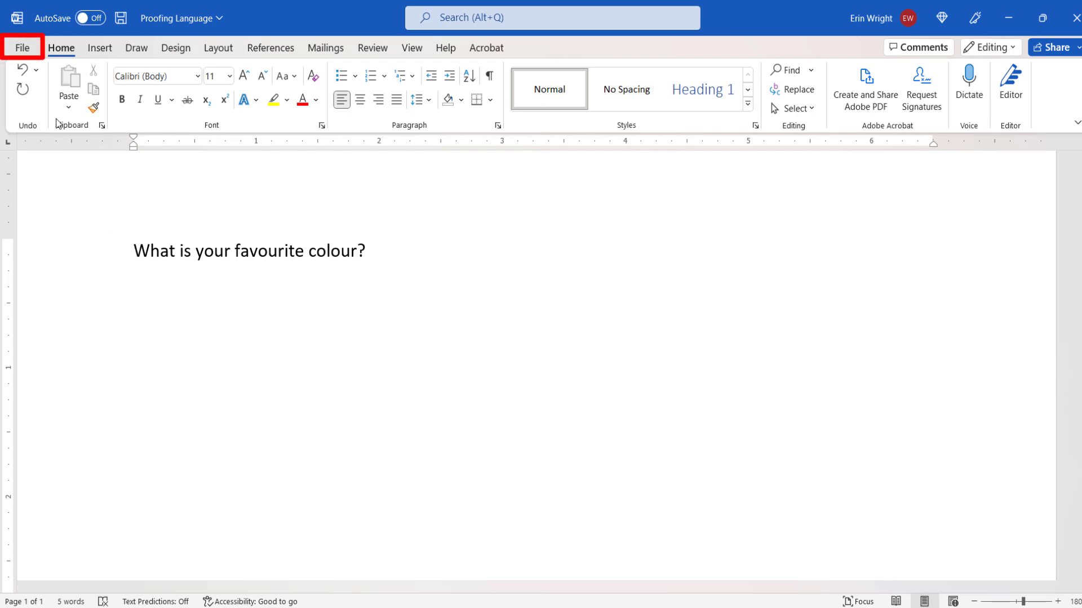
Enable 'Check spelling as you type' and 'Mark grammar errors as you type' in Word's Proofing options.
click(38, 48)
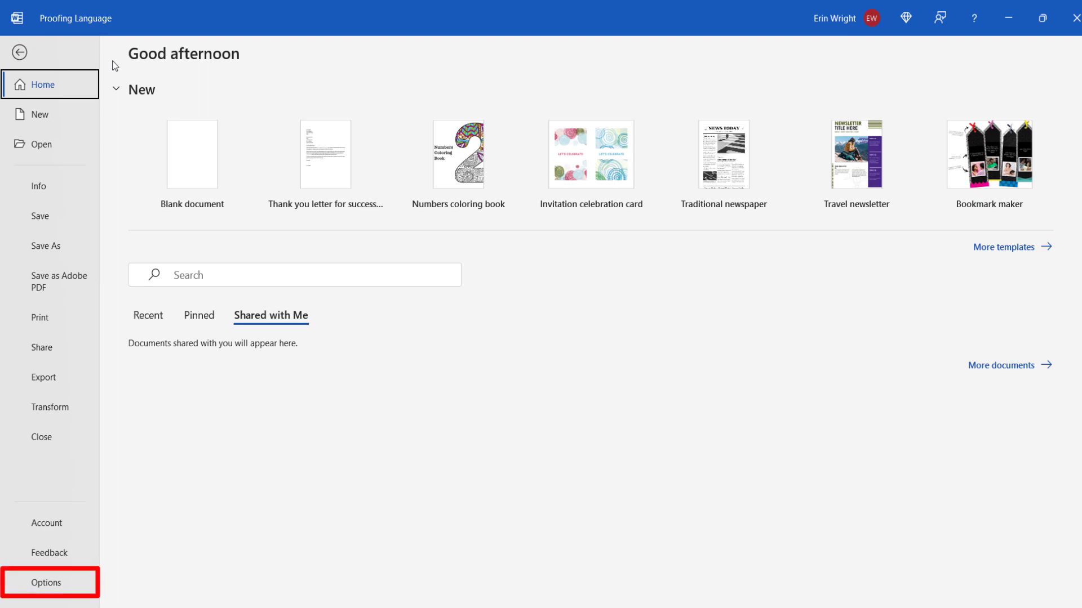
click(42, 583)
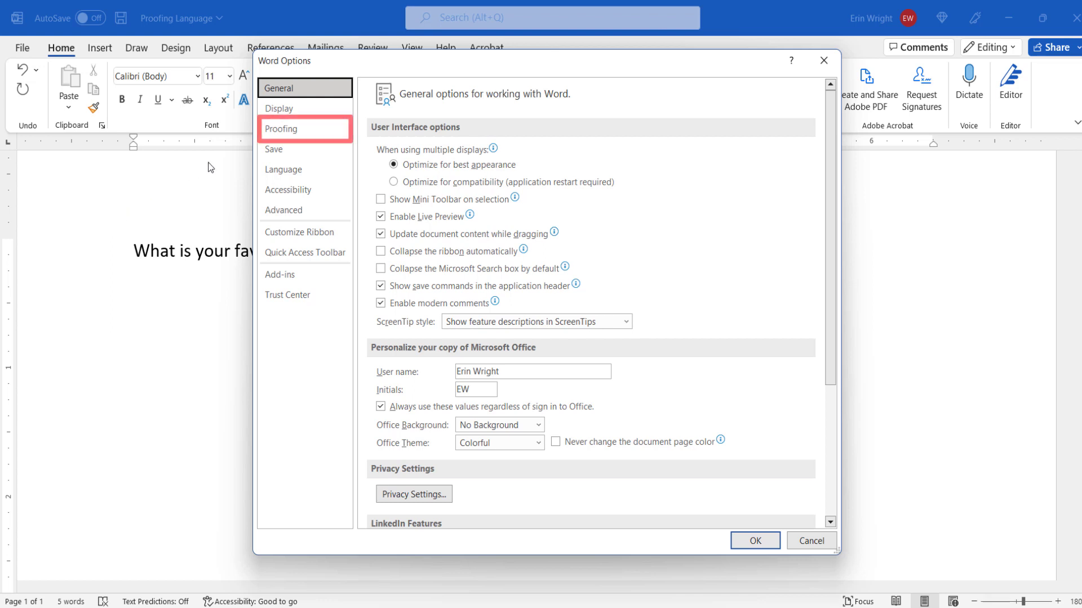
click(284, 131)
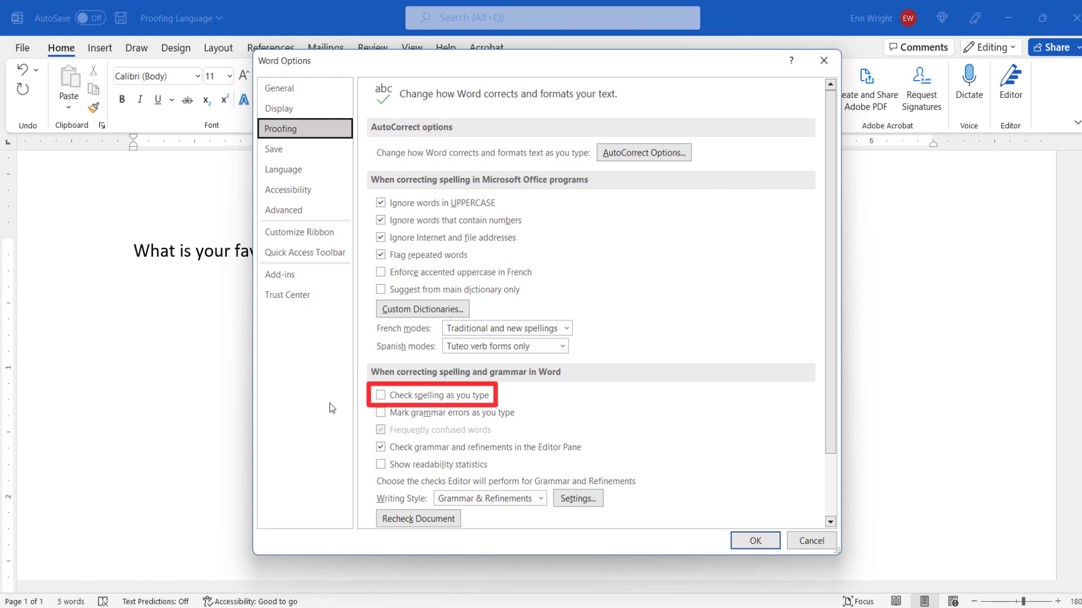
click(380, 396)
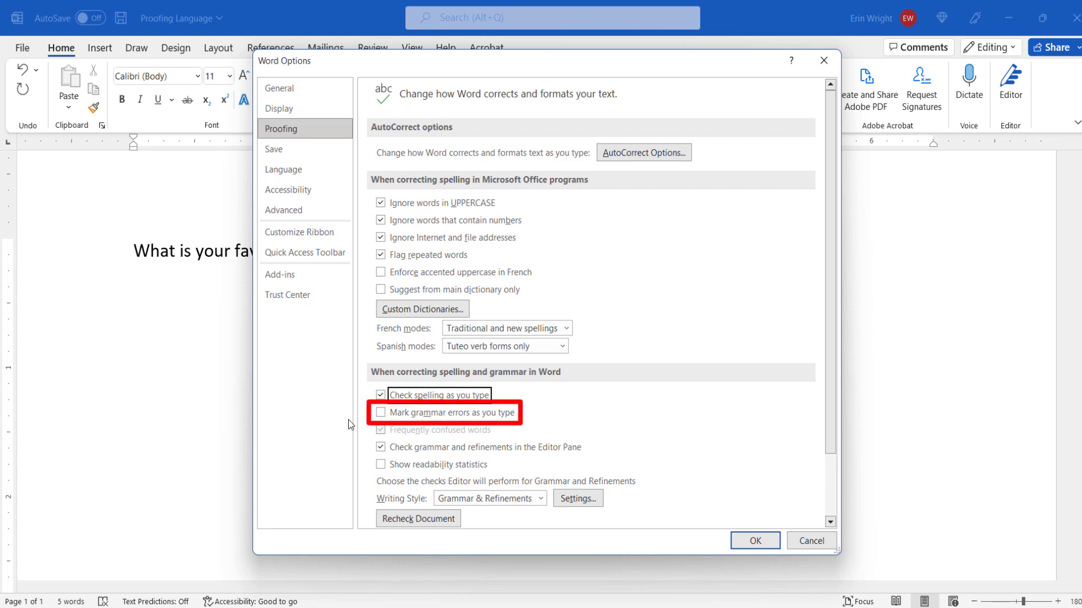
click(381, 414)
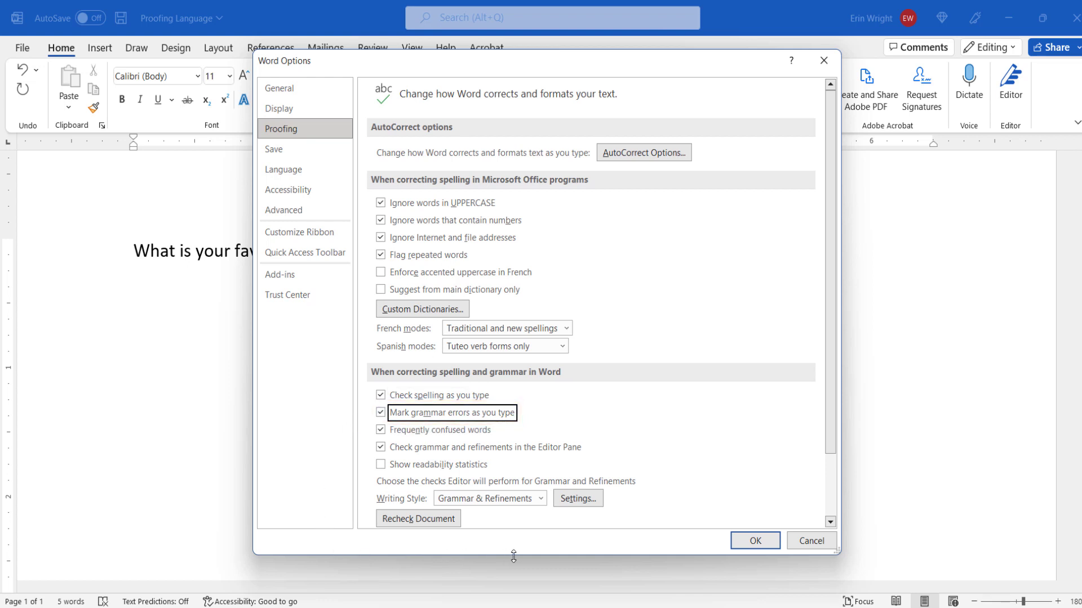
click(753, 542)
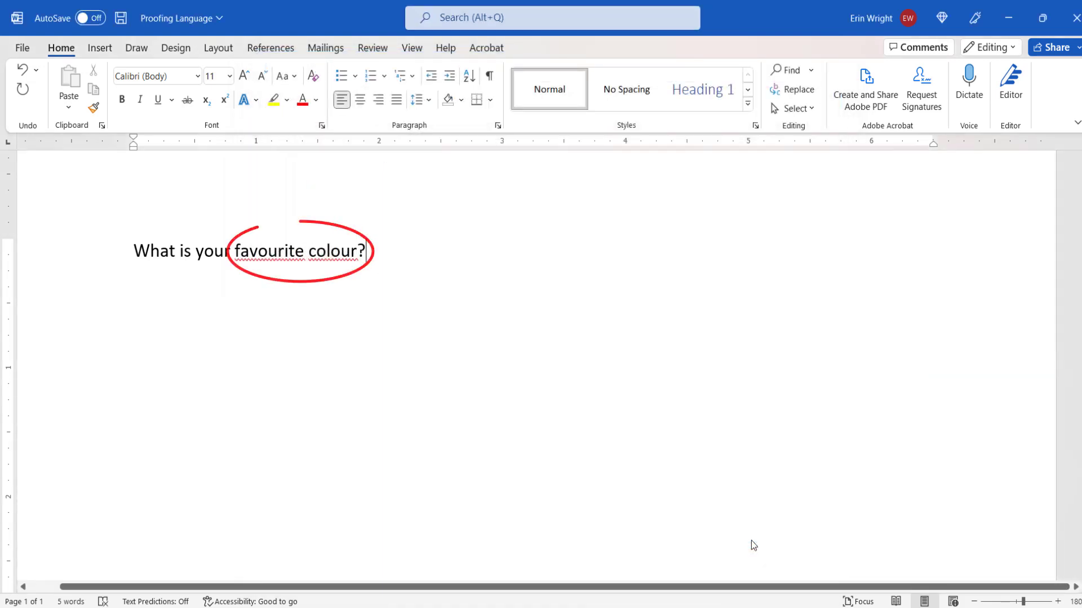